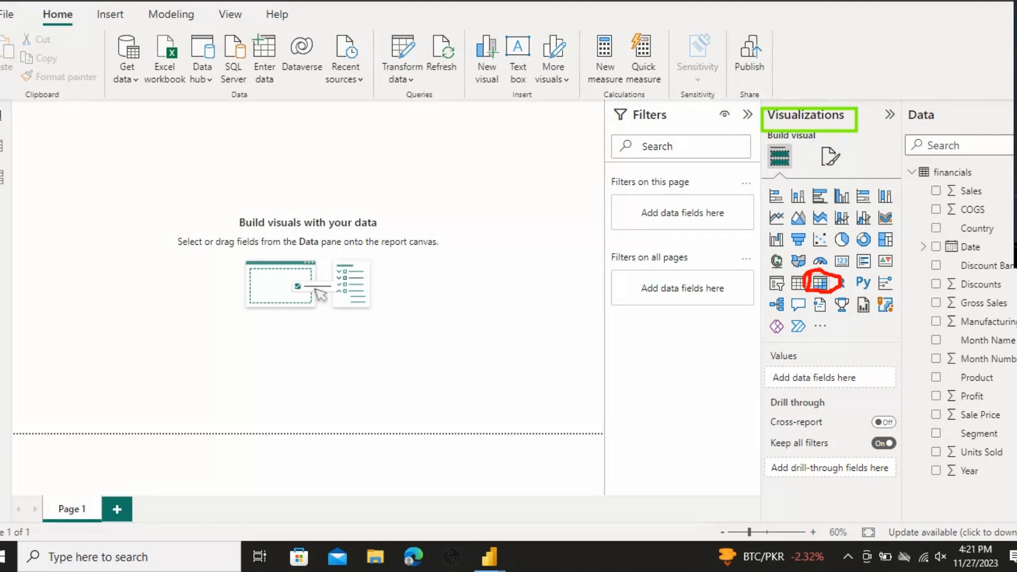
Add a matrix visual in focus mode with Country as rows, Segment as columns and Sum of Units Sold as values.
click(820, 282)
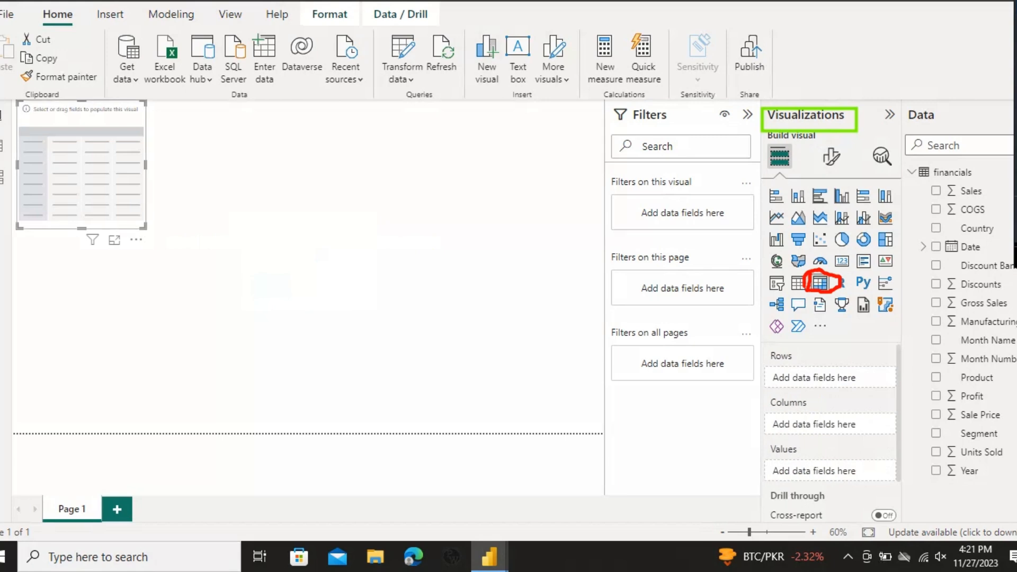
click(114, 239)
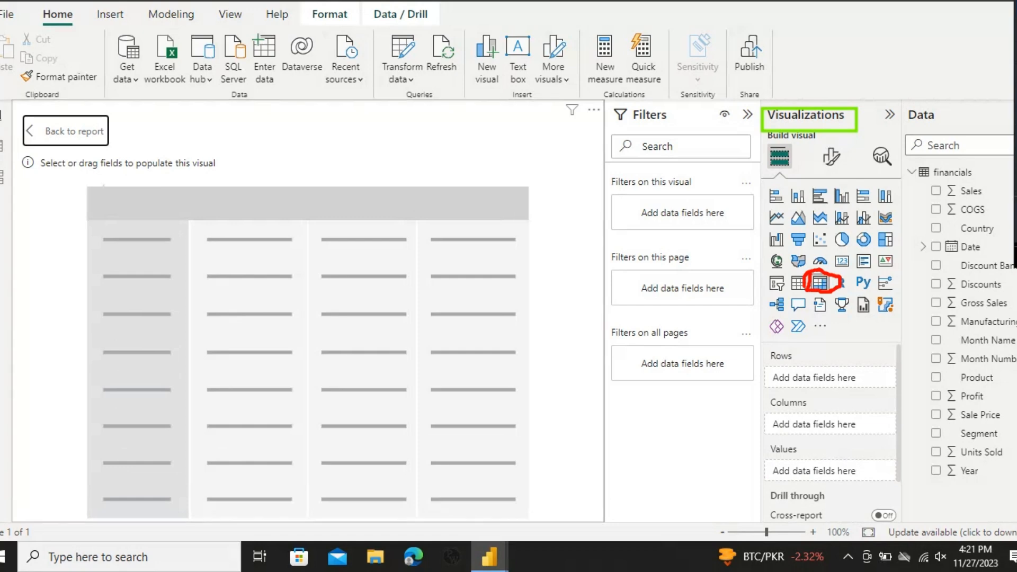
click(936, 228)
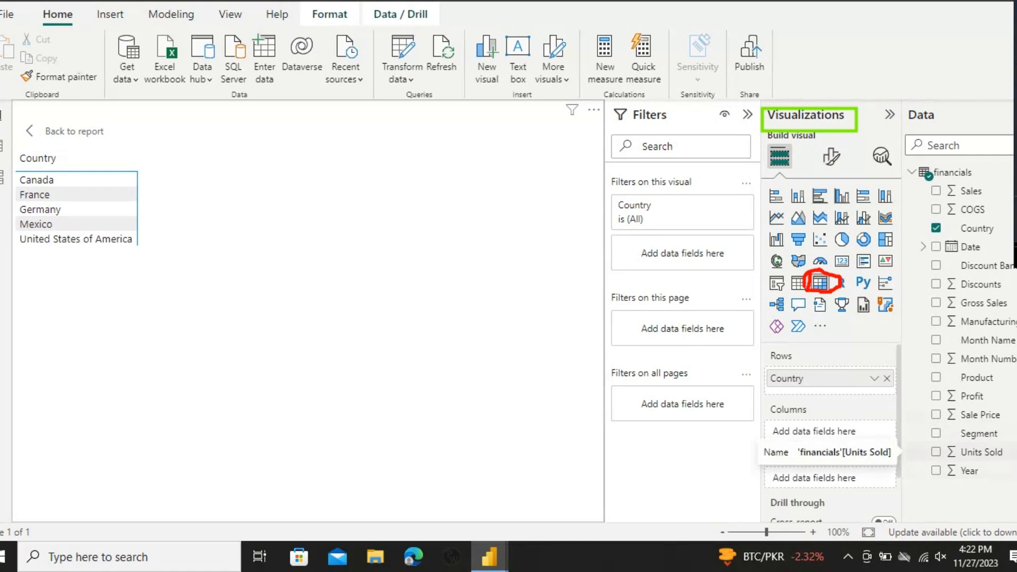
click(936, 452)
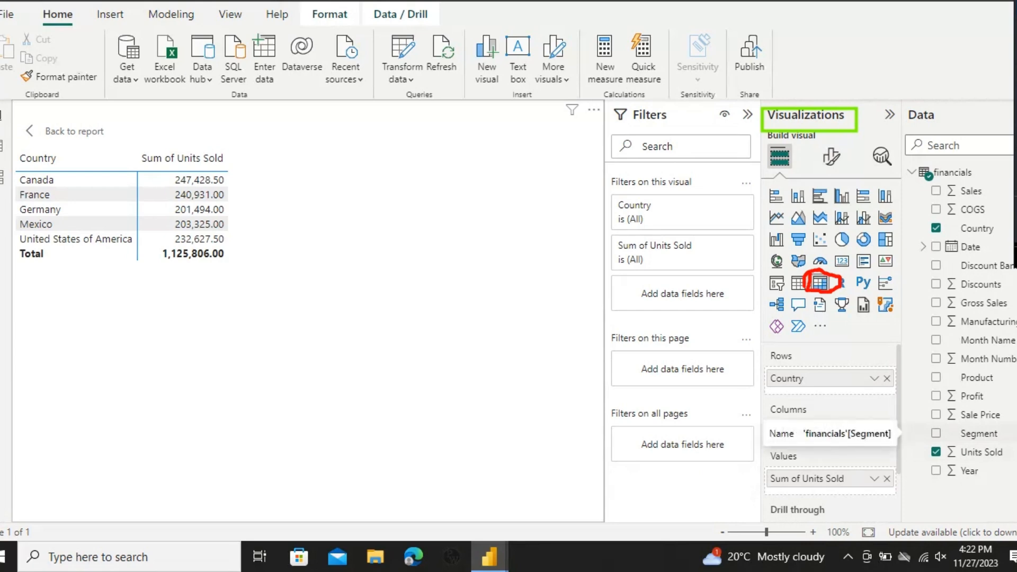
click(936, 434)
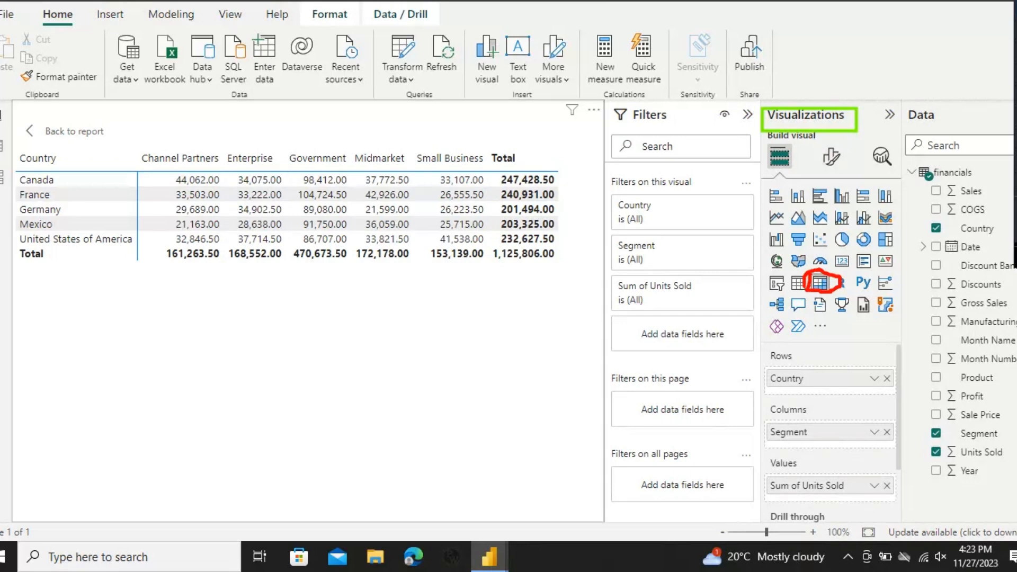
Examine the cell elements formatting options available for the matrix's Sum of Units Sold series.
click(831, 157)
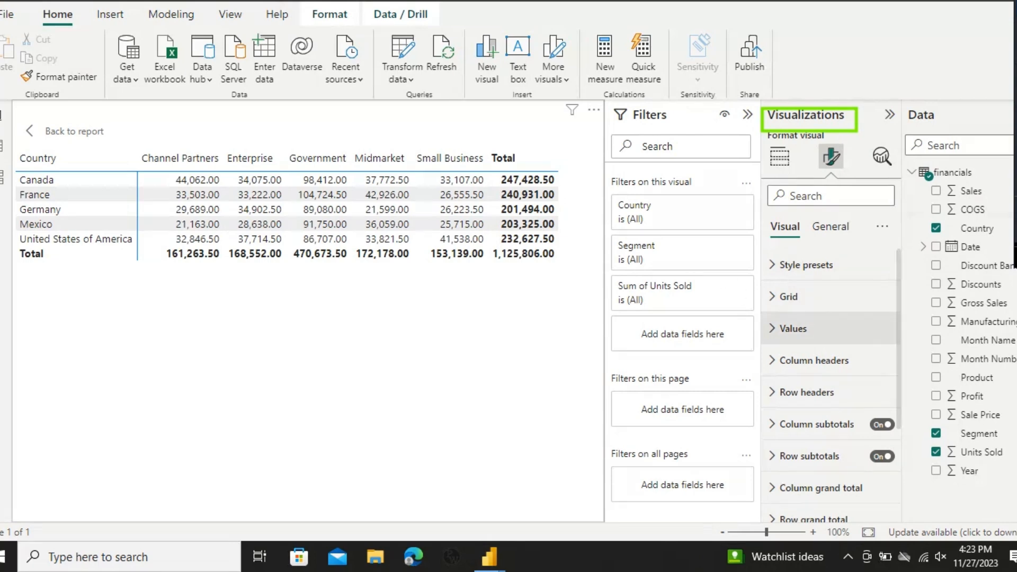
scroll(829, 329, down, 4)
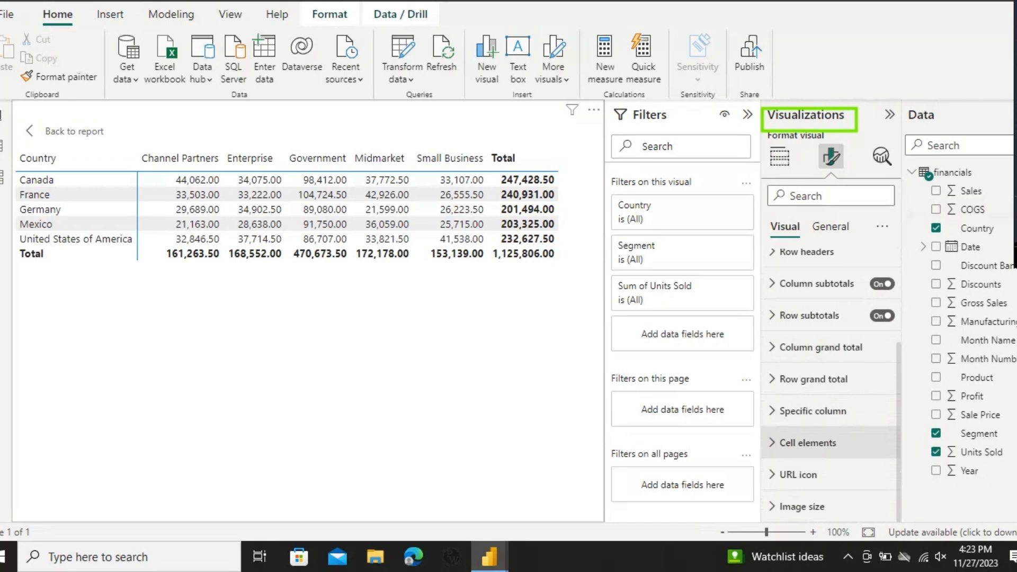
click(807, 442)
scroll(829, 381, down, 4)
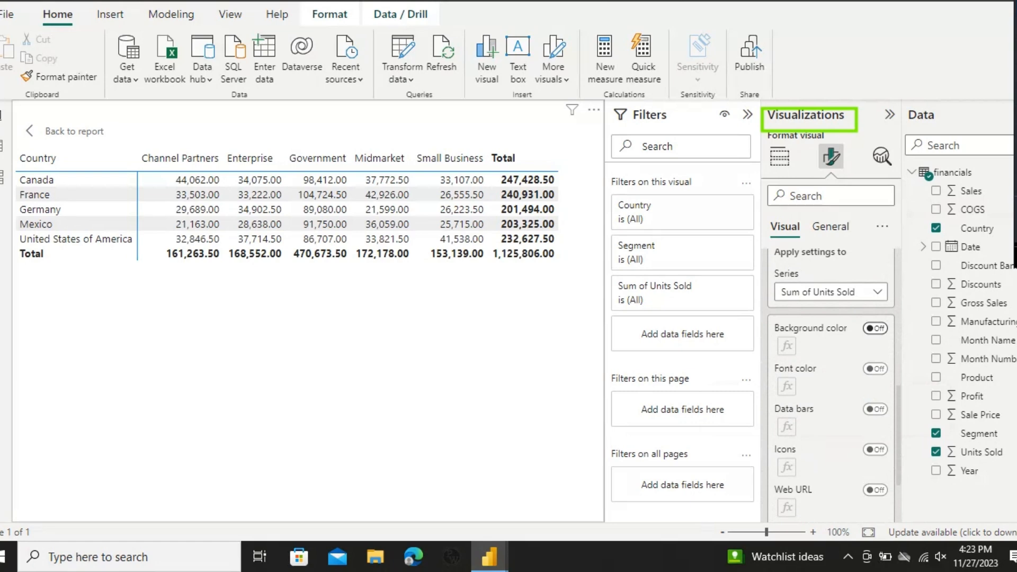
scroll(829, 382, up, 3)
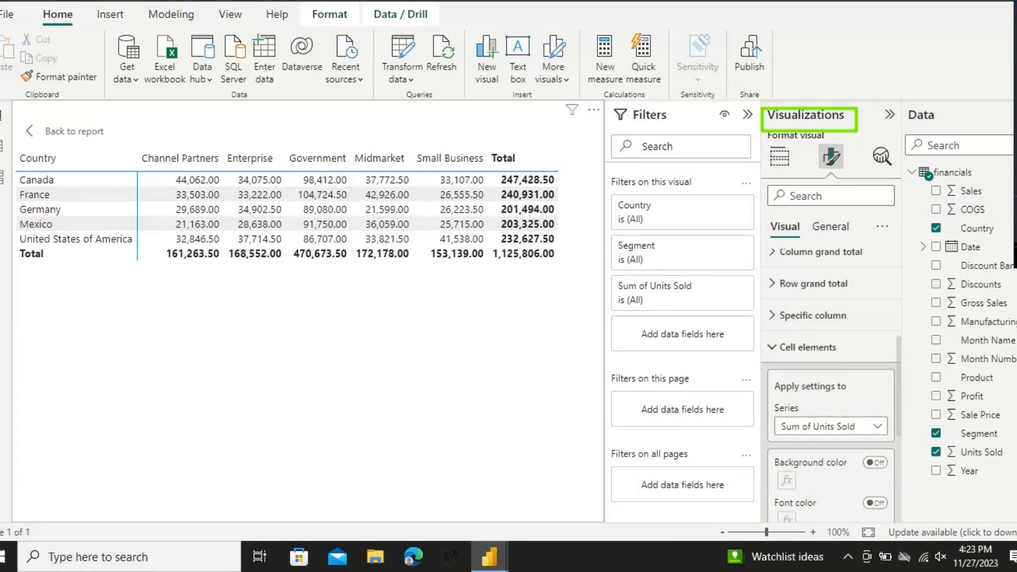
click(318, 194)
click(319, 195)
click(779, 156)
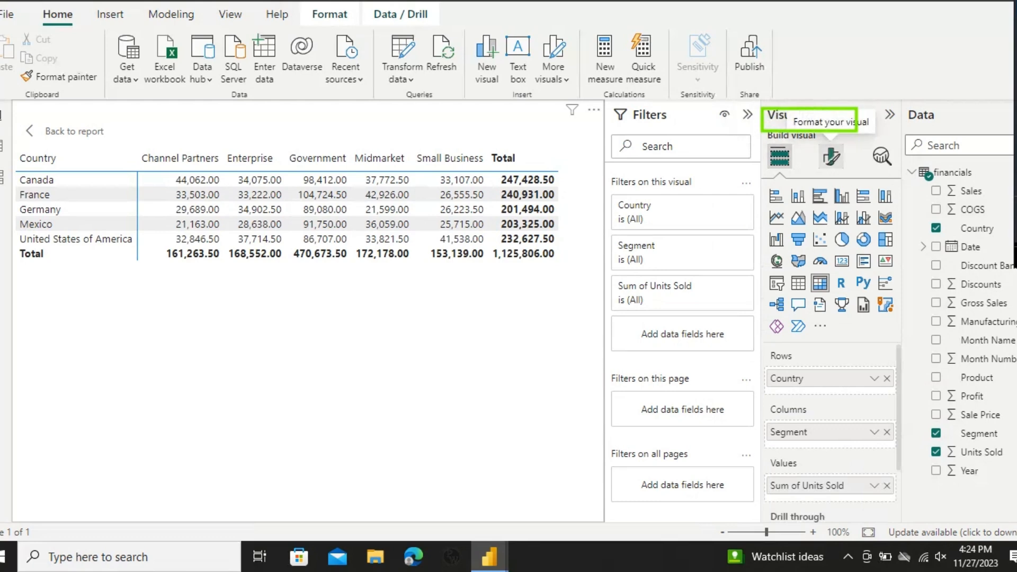
Turn on the cell elements background color for the Sum of Units Sold series and open its conditional formatting settings.
click(832, 156)
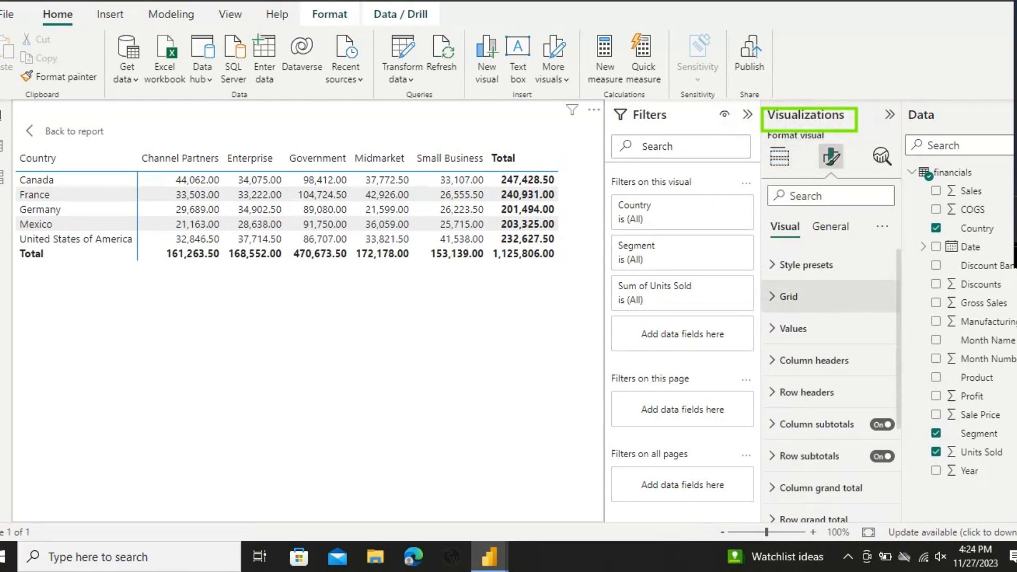
scroll(826, 423, down, 2)
scroll(831, 391, down, 1)
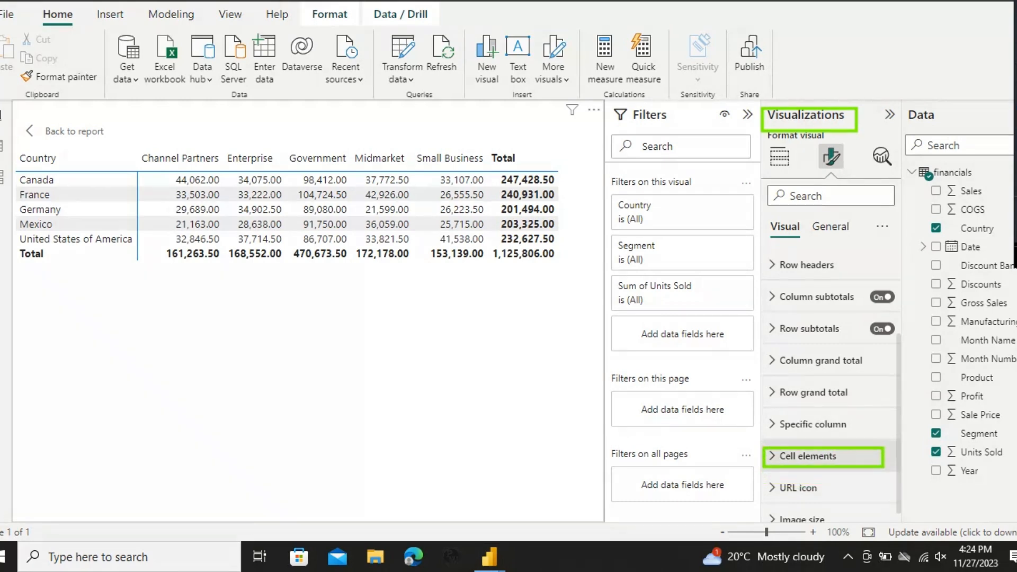
click(826, 456)
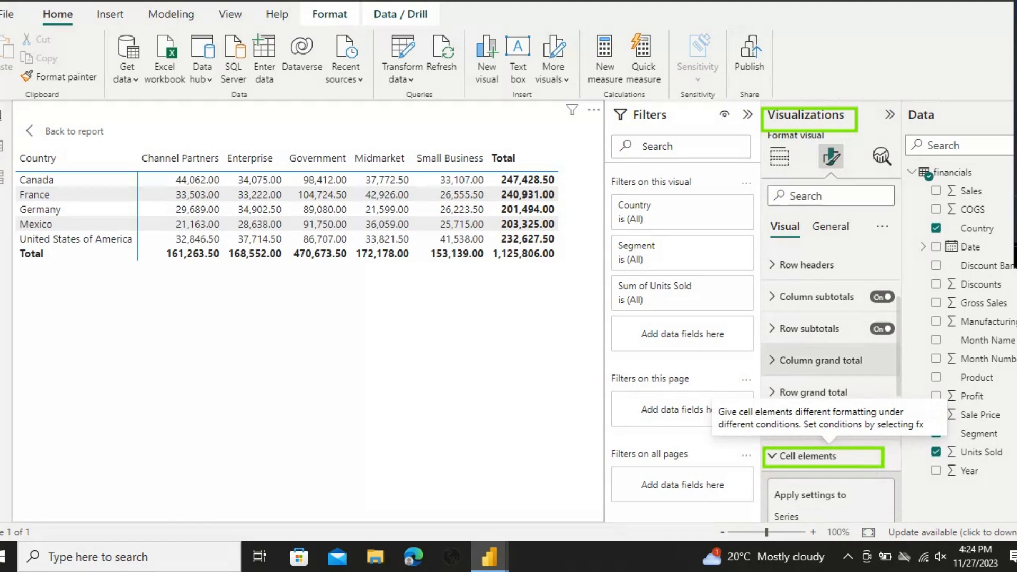
scroll(832, 371, down, 5)
scroll(831, 370, up, 2)
scroll(829, 334, down, 1)
scroll(829, 334, up, 1)
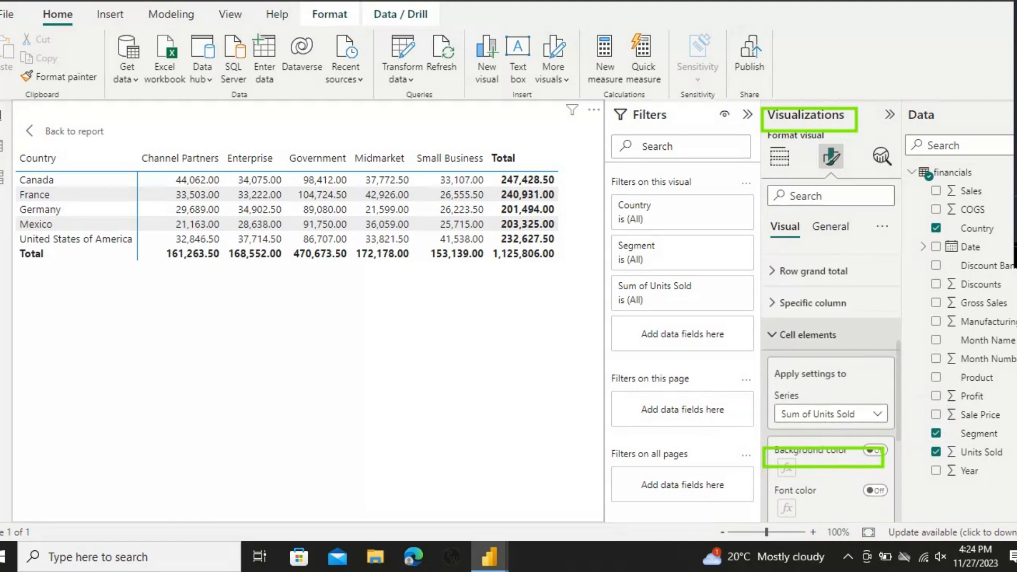
click(874, 456)
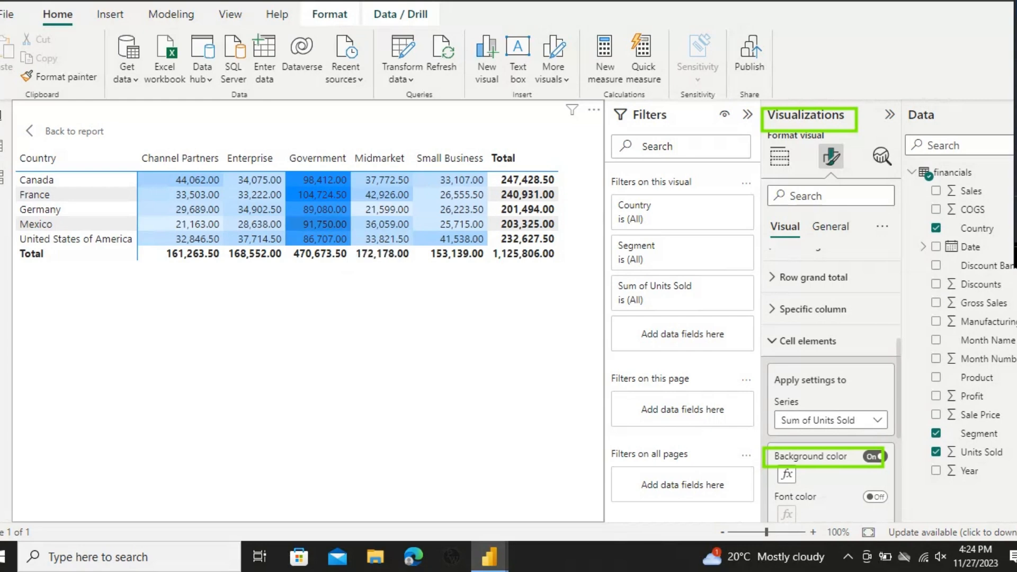
click(786, 475)
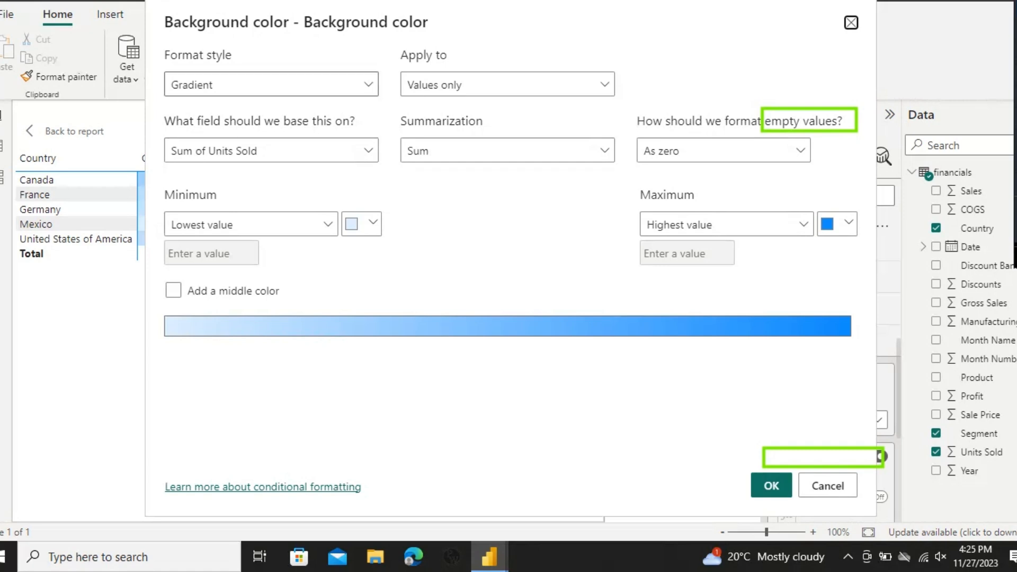
Try the Rules format style for the background color and switch back to Gradient.
click(270, 84)
click(212, 134)
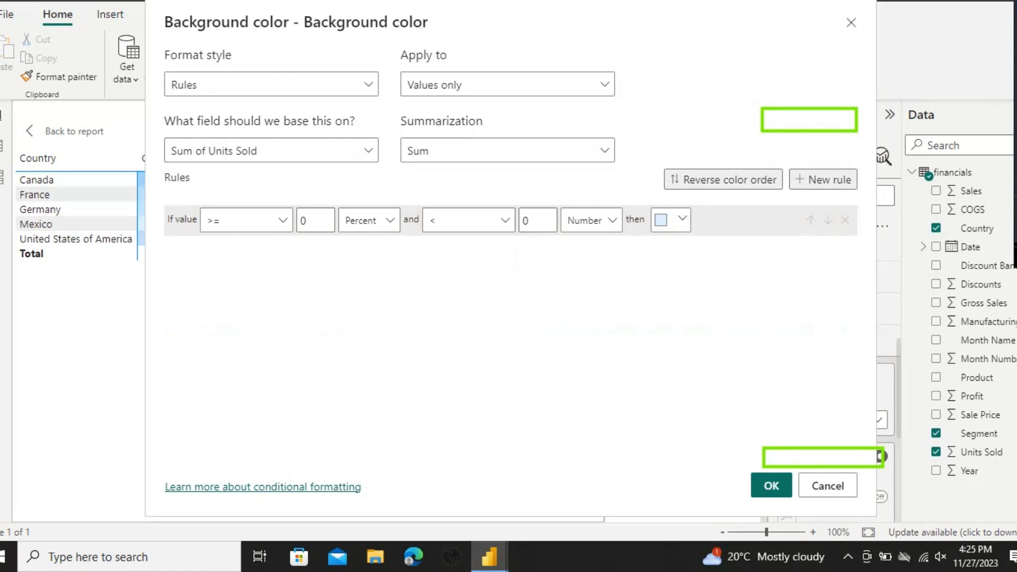
click(270, 85)
click(190, 106)
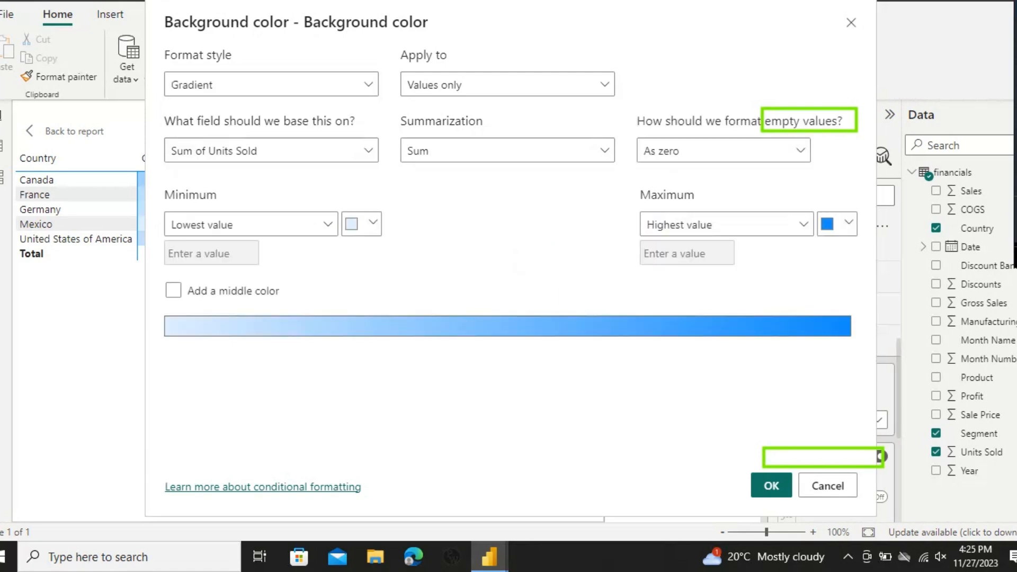
Apply the background color gradient to values and totals, with a custom minimum of 123 and maximum of 200000.
click(507, 85)
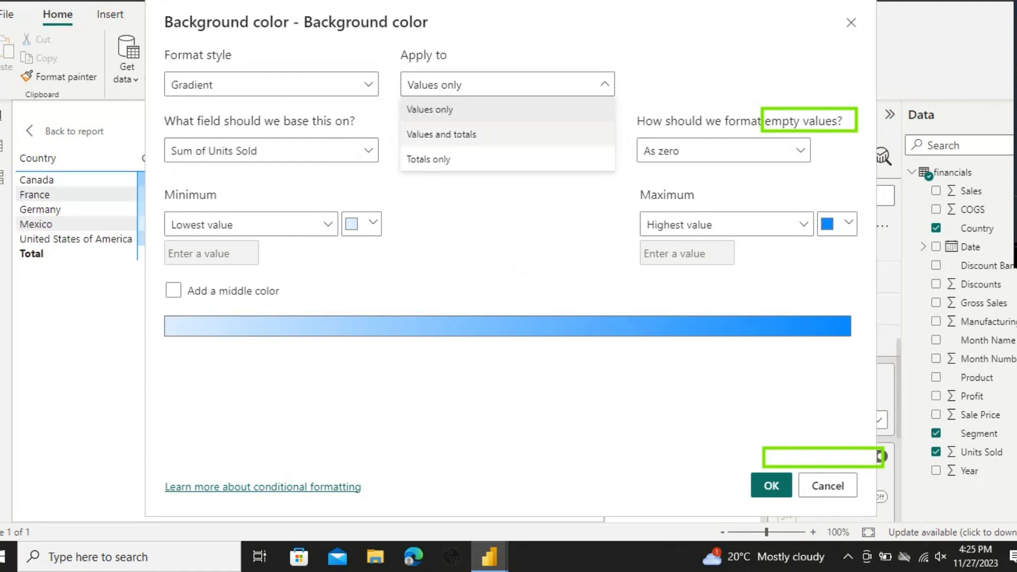
click(448, 129)
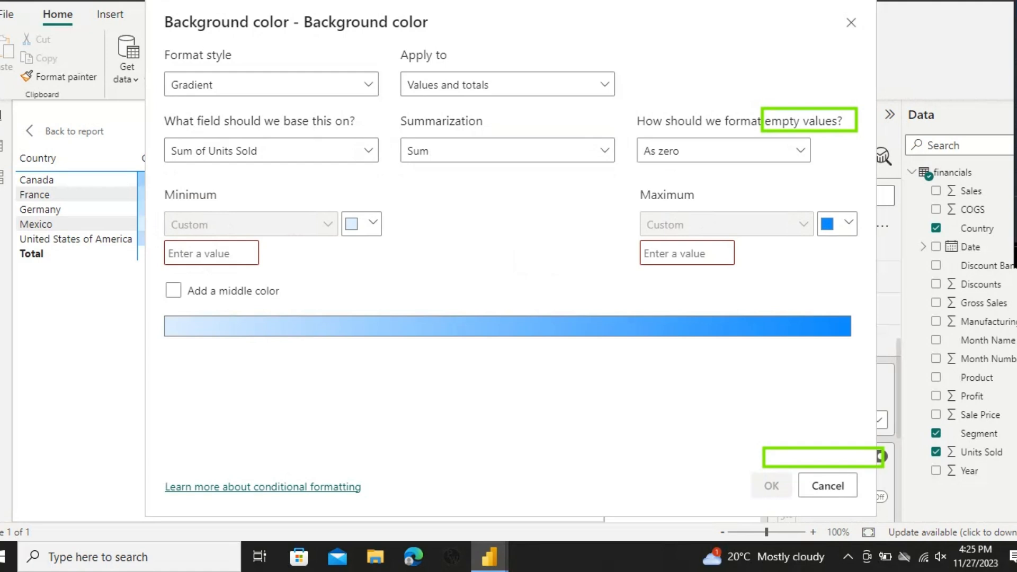
click(212, 253)
text(123)
click(684, 253)
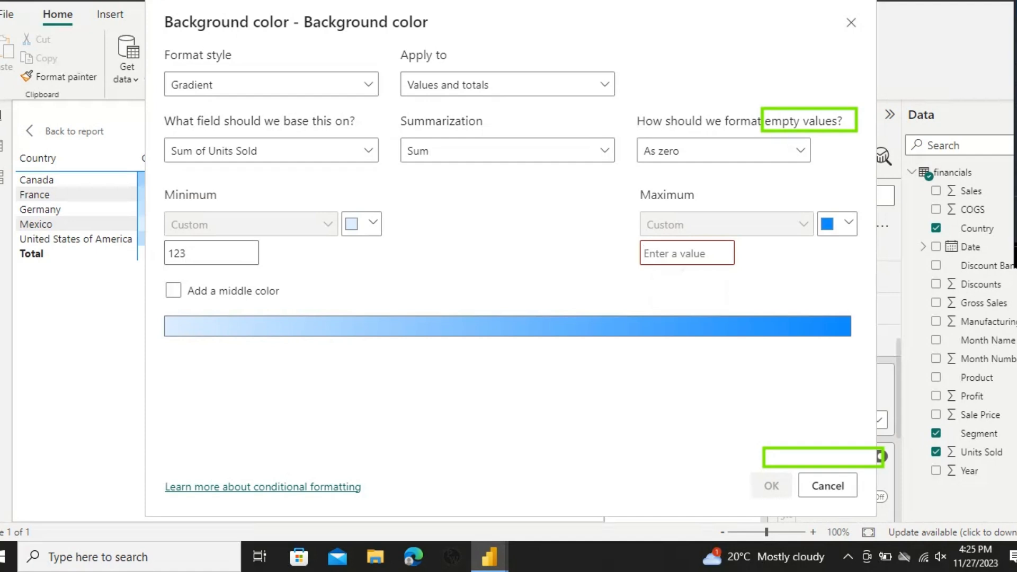
text(2)
text(00000)
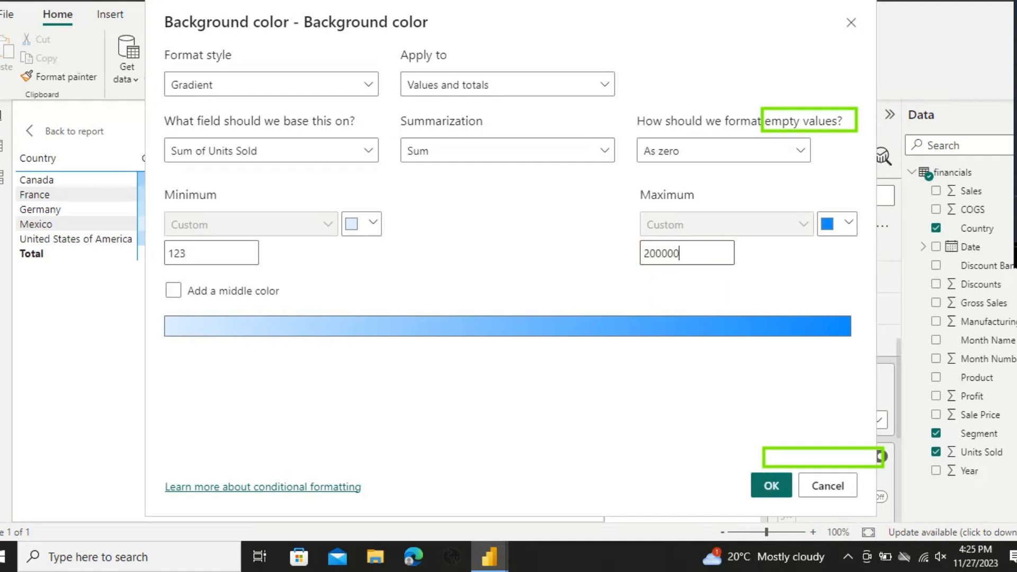
click(771, 486)
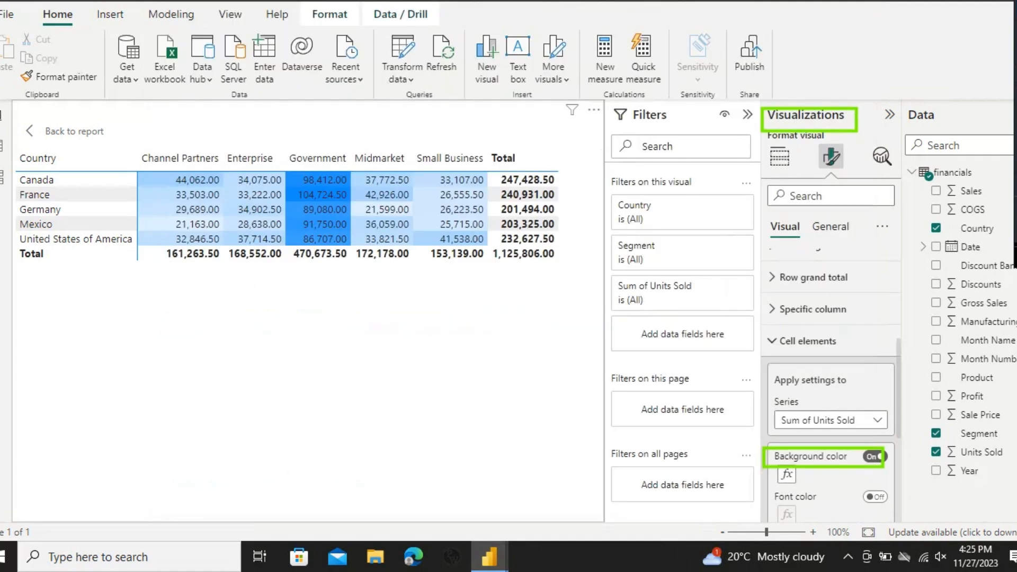